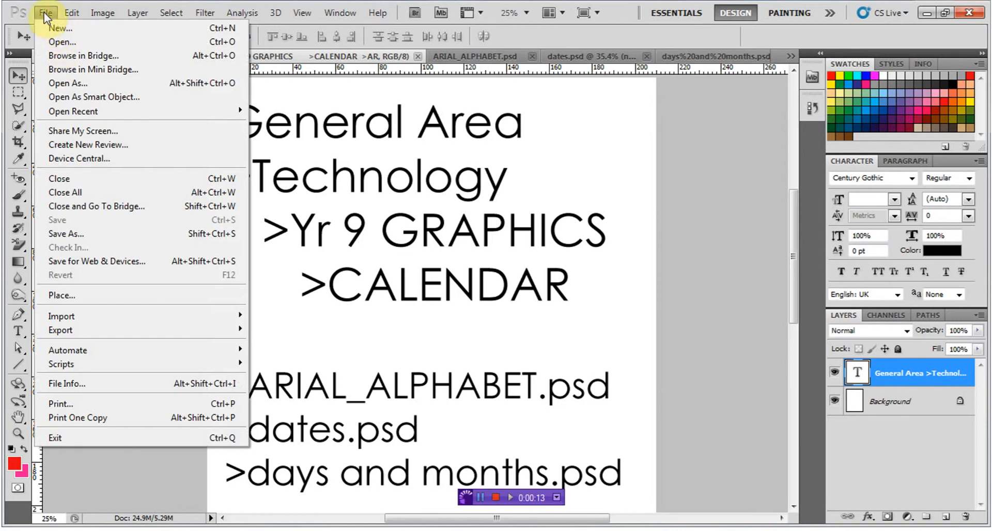
# Step: Switch to the ARIAL_ALPHABET.psd document and zoom in on the green capital A in the first row of letters
pyautogui.click(47, 12)
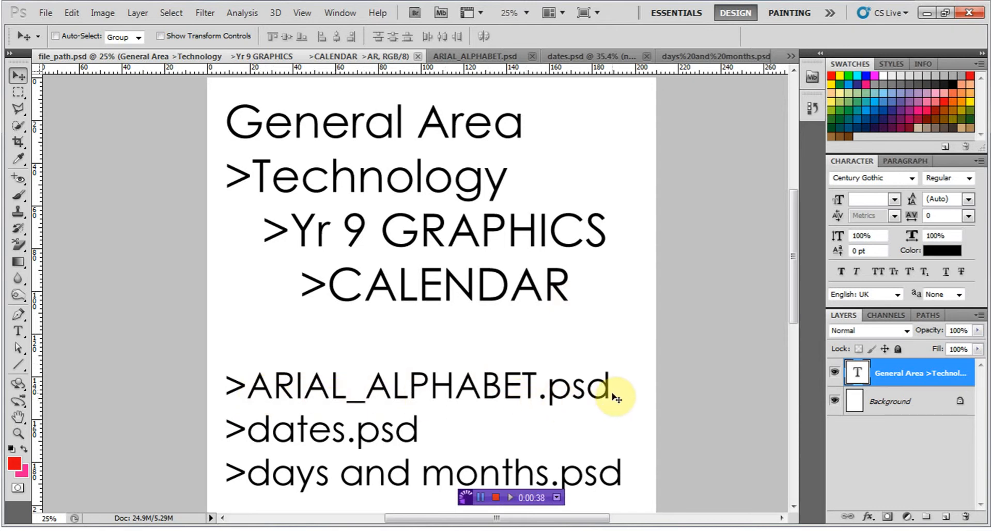
pyautogui.click(468, 56)
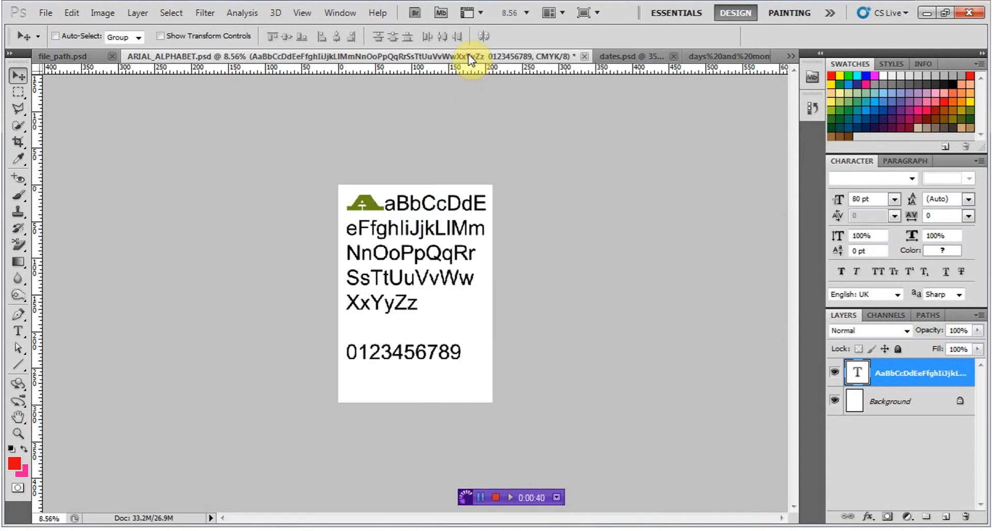
pyautogui.doubleClick(18, 418)
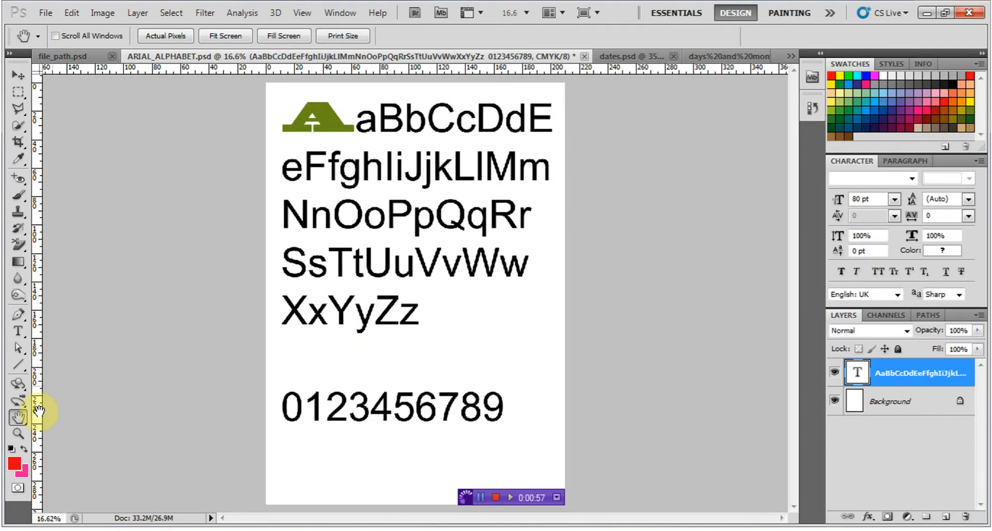
pyautogui.click(17, 433)
pyautogui.moveTo(240, 82); pyautogui.dragTo(526, 219)
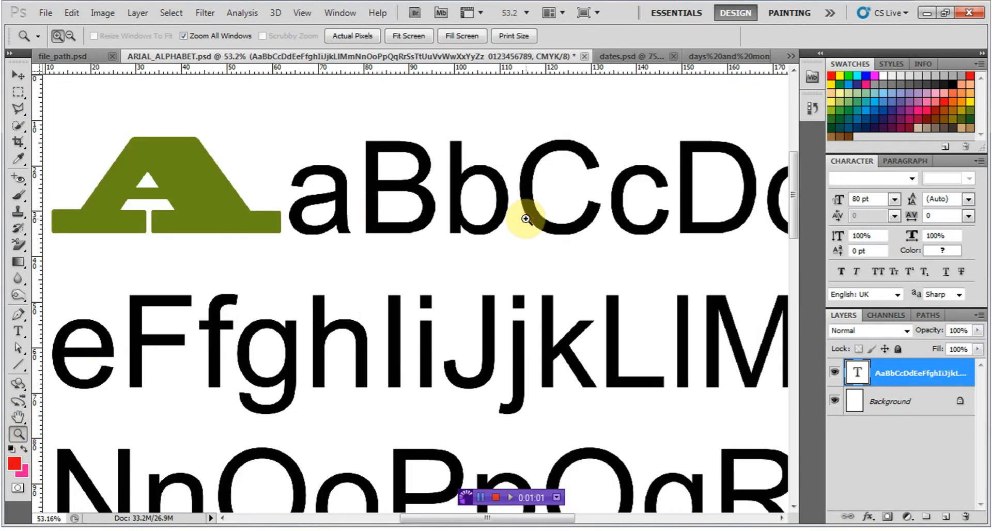
pyautogui.moveTo(439, 518); pyautogui.dragTo(417, 518)
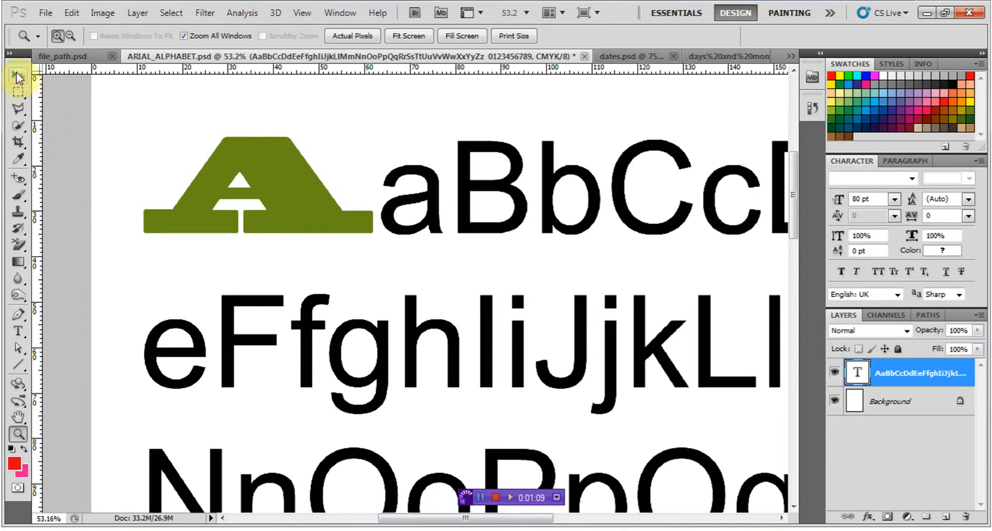
pyautogui.click(18, 332)
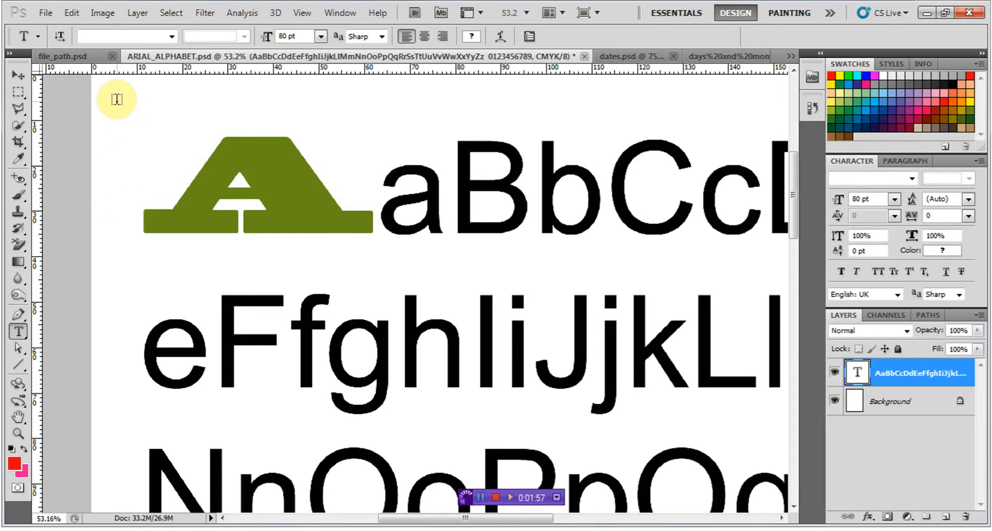
pyautogui.moveTo(117, 102); pyautogui.dragTo(606, 270)
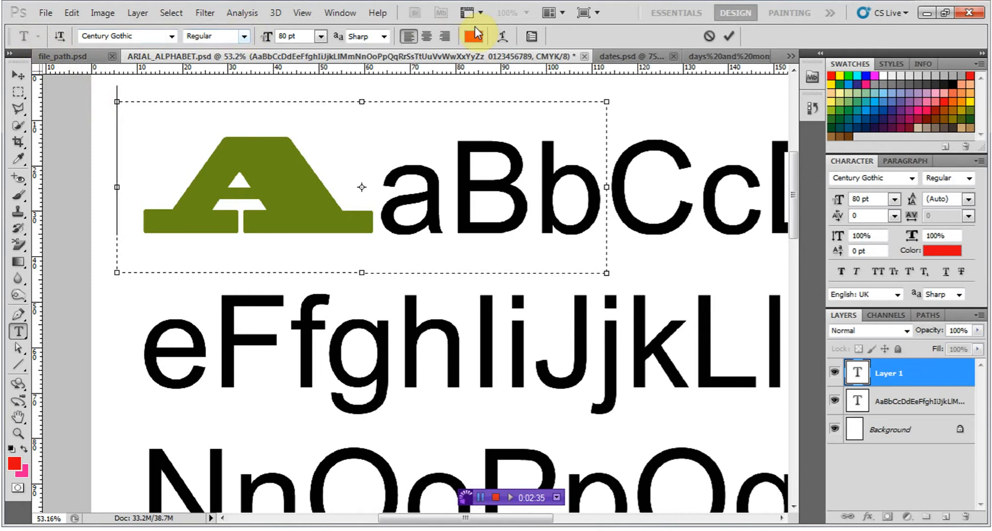
pyautogui.click(709, 37)
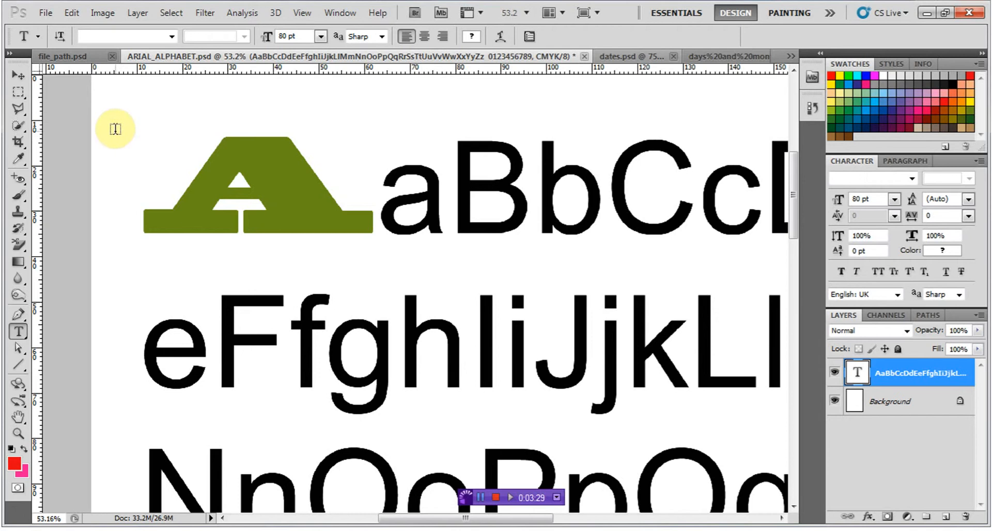
# Step: Select the green capital A in the existing alphabet text and set its font to Ravie
pyautogui.click(148, 159)
pyautogui.moveTo(147, 159); pyautogui.dragTo(366, 192)
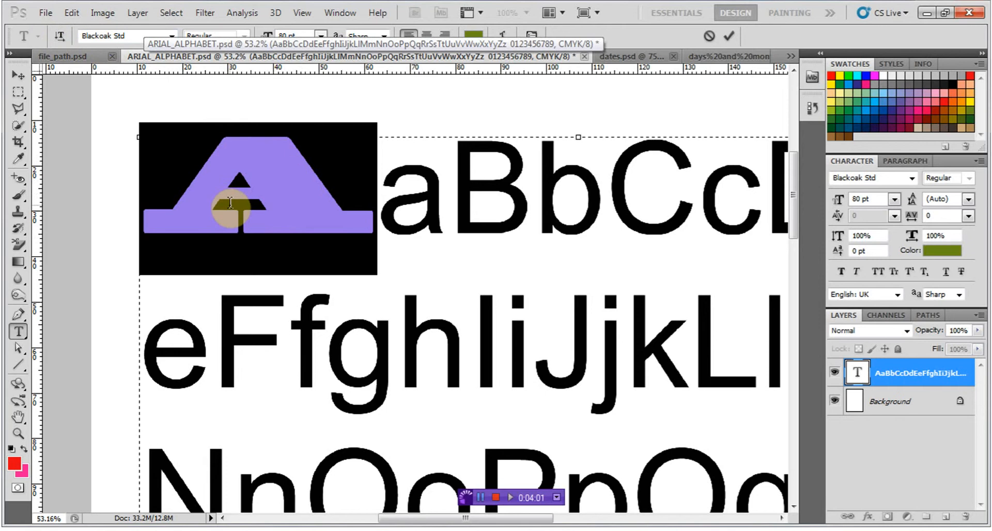
pyautogui.click(171, 36)
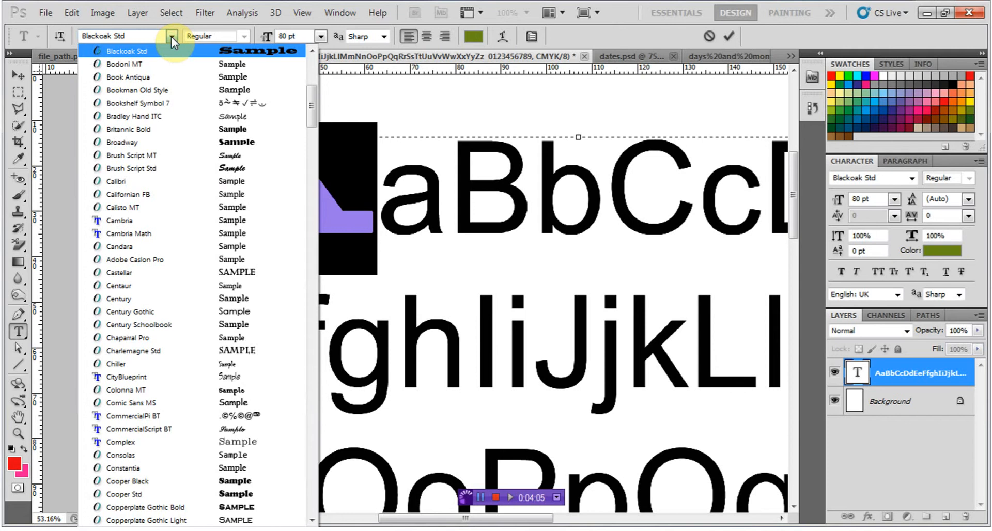
pyautogui.moveTo(312, 113); pyautogui.dragTo(311, 331)
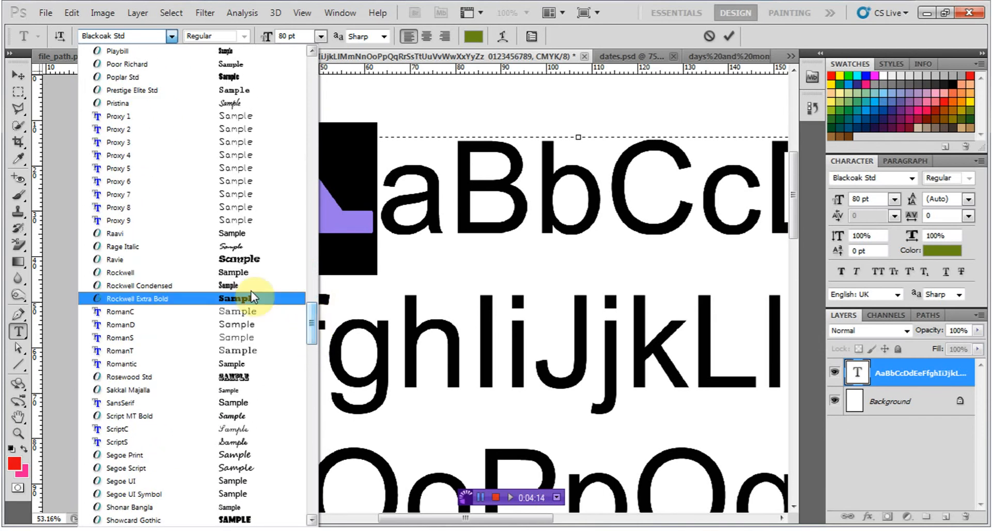
pyautogui.click(246, 266)
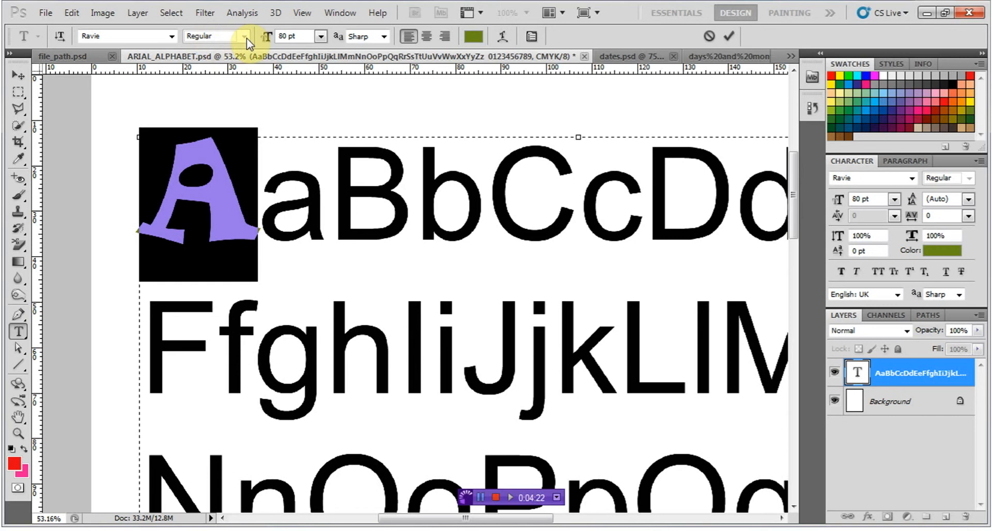
# Step: Set the selected capital A to Arial with the Narrow style
pyautogui.click(171, 36)
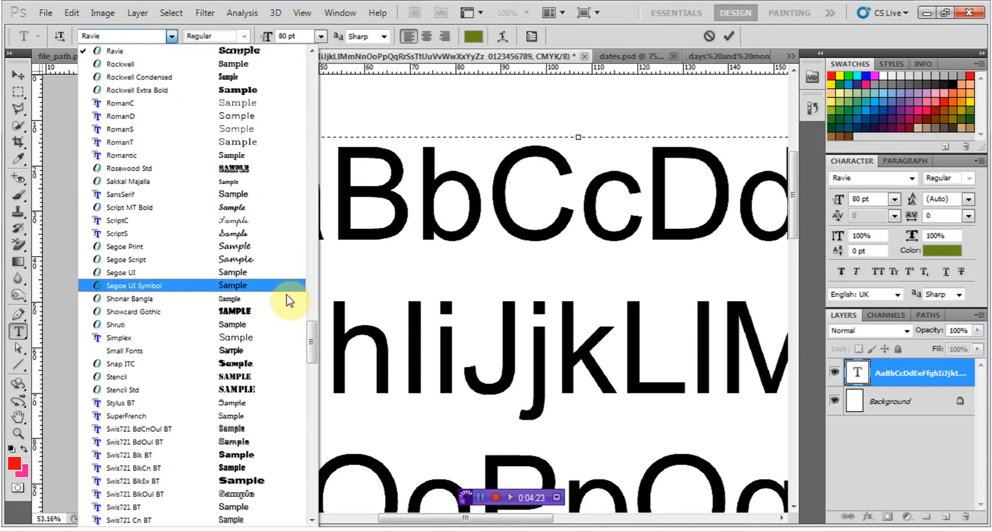
pyautogui.moveTo(311, 336); pyautogui.dragTo(307, 75)
pyautogui.click(195, 150)
pyautogui.click(245, 38)
pyautogui.click(221, 58)
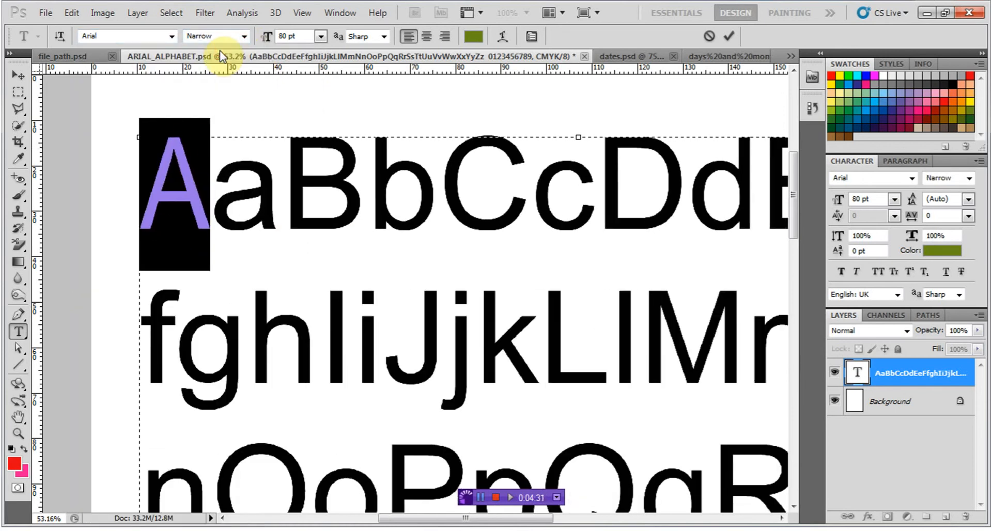
# Step: Try other Arial styles on the selected A, including Italic, Bold and Bold Italic, ending with Black
pyautogui.click(245, 36)
pyautogui.click(239, 46)
pyautogui.click(245, 37)
pyautogui.click(239, 73)
pyautogui.click(245, 36)
pyautogui.click(228, 82)
pyautogui.click(245, 36)
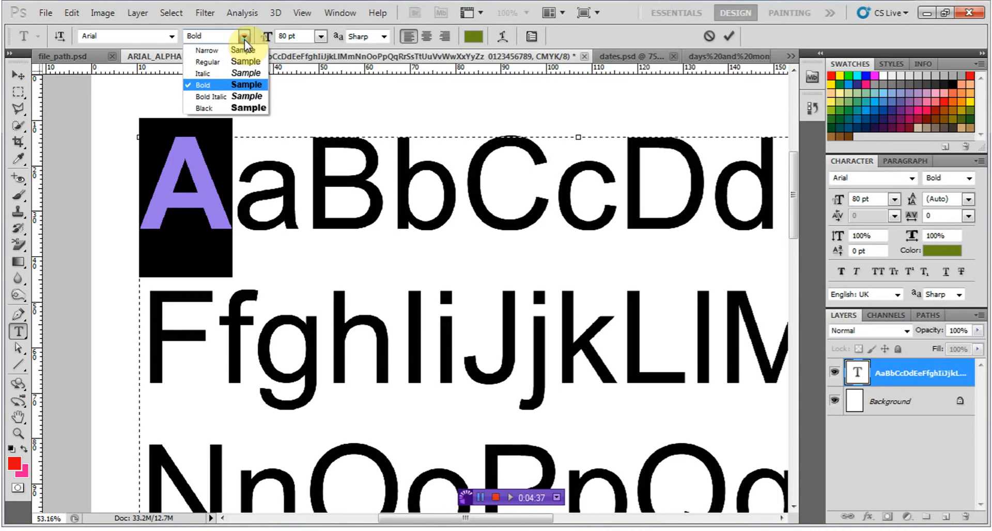
pyautogui.click(230, 93)
pyautogui.click(245, 36)
pyautogui.click(238, 105)
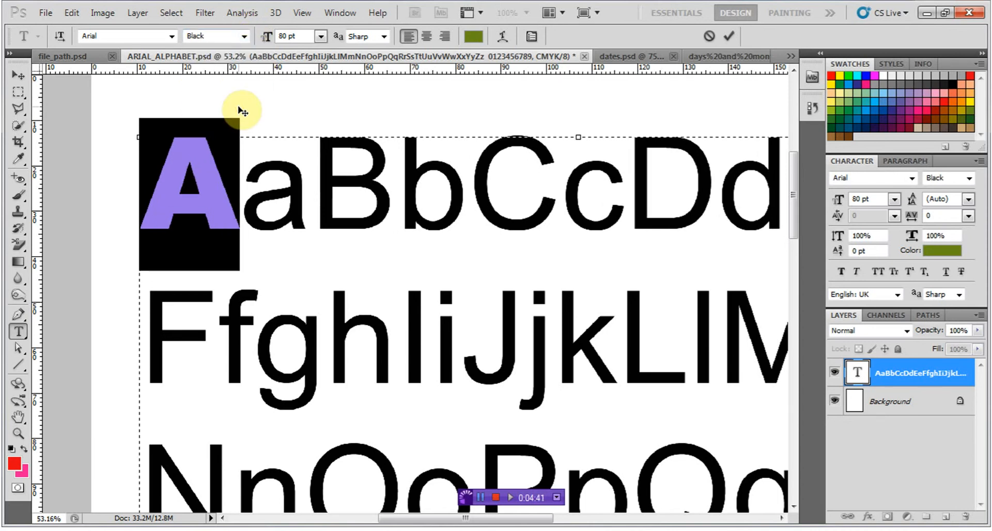
# Step: Change the selected A's font back to Ravie
pyautogui.click(245, 36)
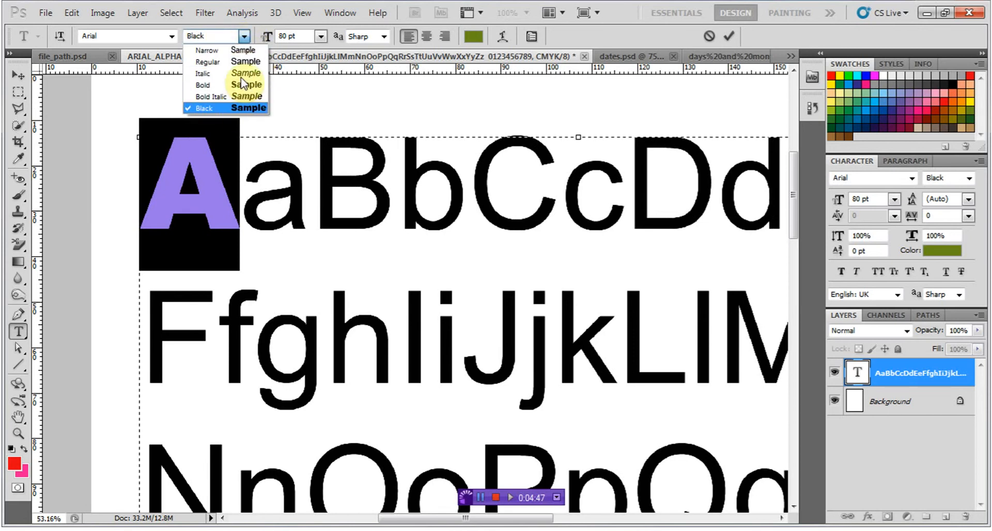
pyautogui.click(172, 39)
pyautogui.click(173, 36)
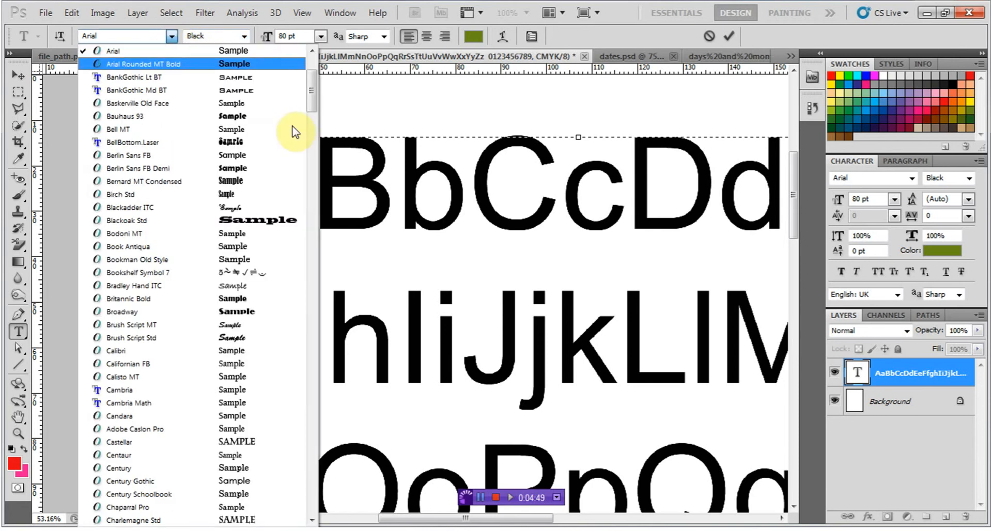
pyautogui.moveTo(312, 93); pyautogui.dragTo(312, 328)
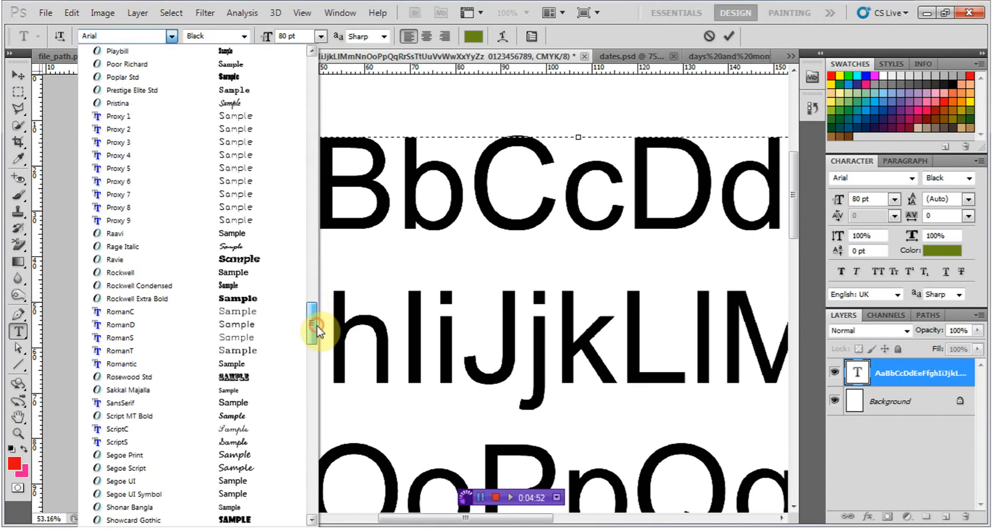
pyautogui.click(230, 260)
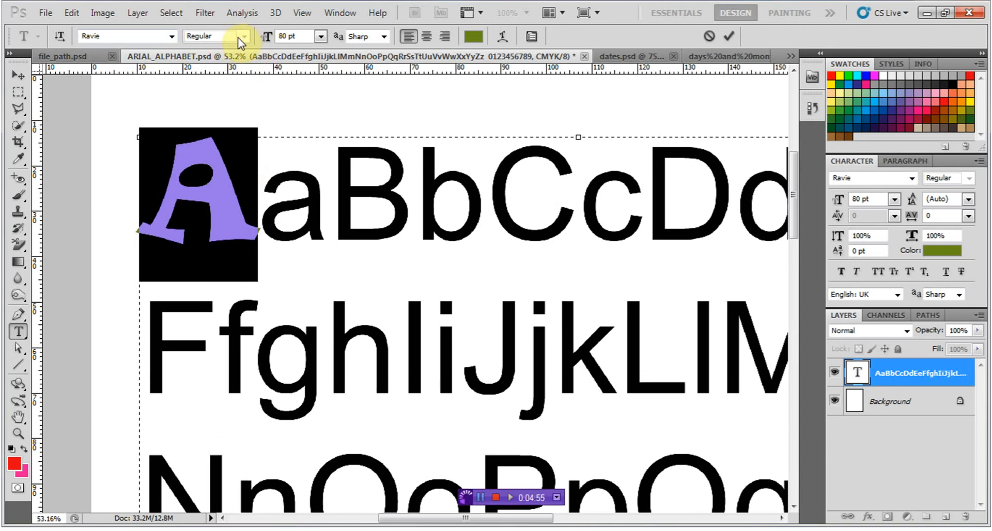
# Step: Set the selected A's font to Romantic and its style to Bold
pyautogui.click(172, 36)
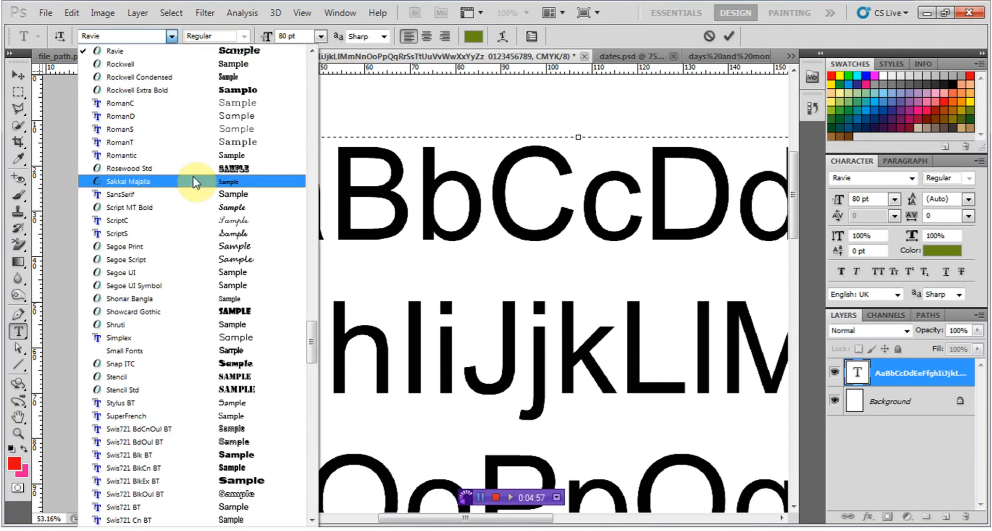
pyautogui.click(195, 156)
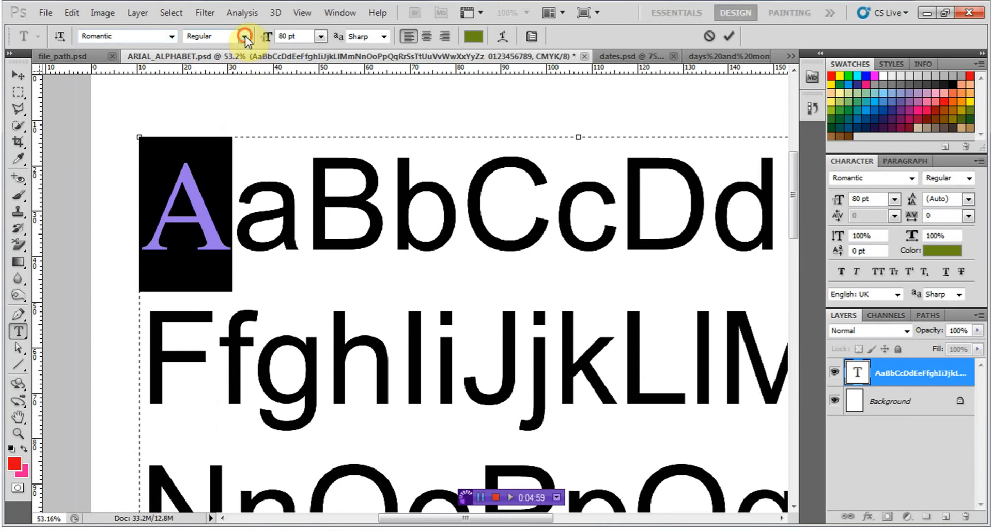
pyautogui.click(244, 36)
pyautogui.click(243, 63)
pyautogui.click(244, 36)
pyautogui.click(239, 73)
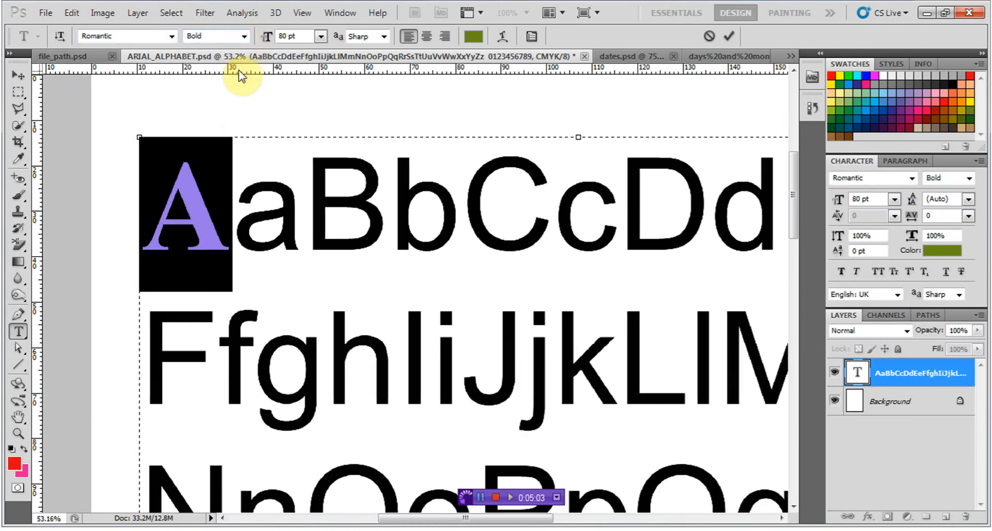
# Step: Set the selected A's font to Segoe Script with the Regular style
pyautogui.click(171, 36)
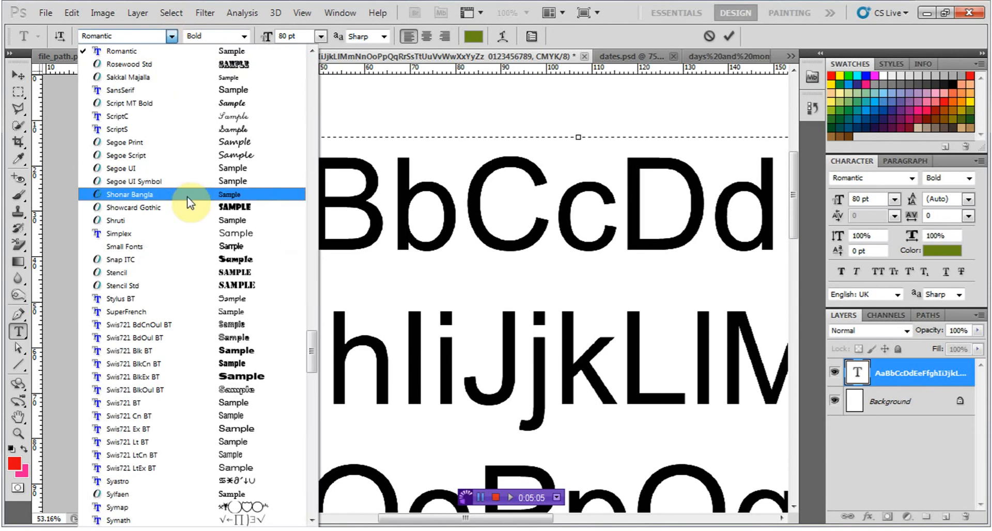
pyautogui.click(191, 156)
pyautogui.click(244, 37)
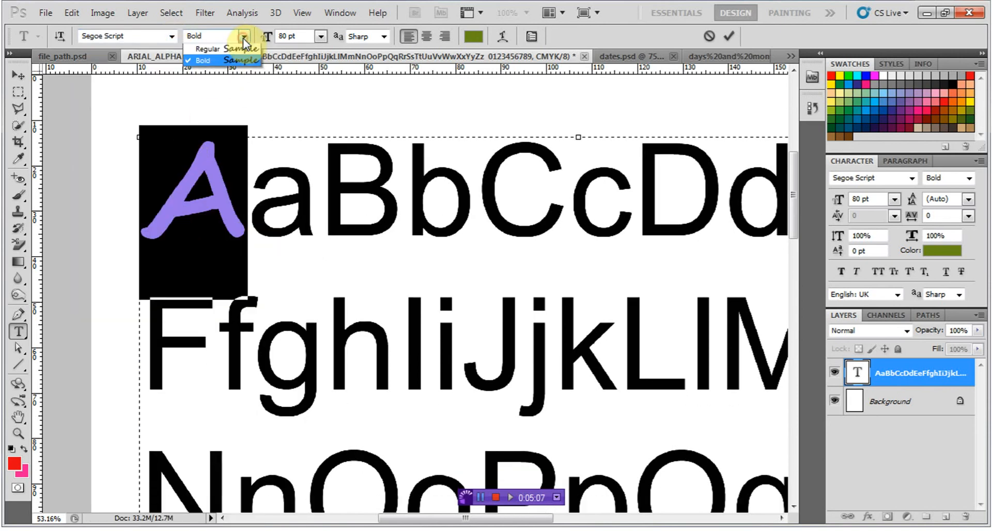
pyautogui.click(240, 51)
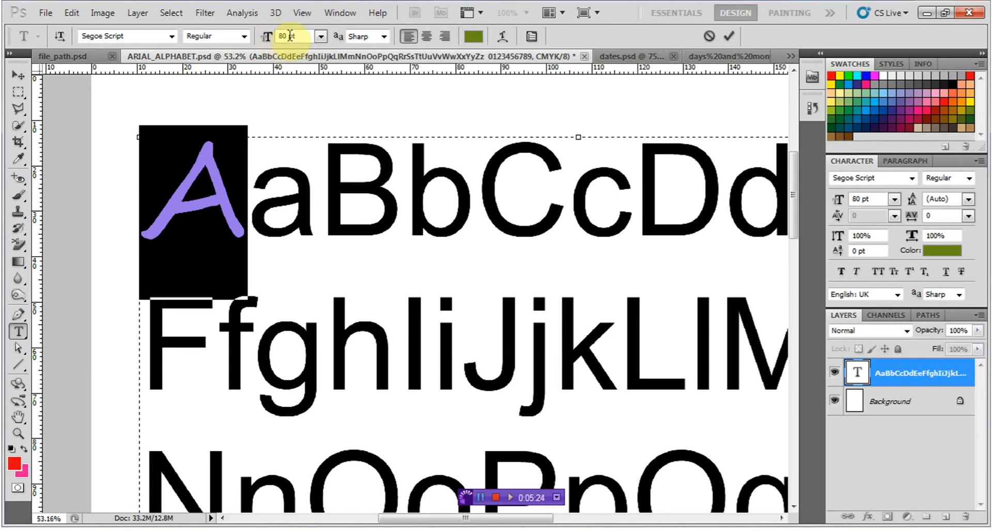
# Step: Open the text colour picker for the A, move it clear of the letter, and pick a bright yellow-green, about #b4f708
pyautogui.click(476, 39)
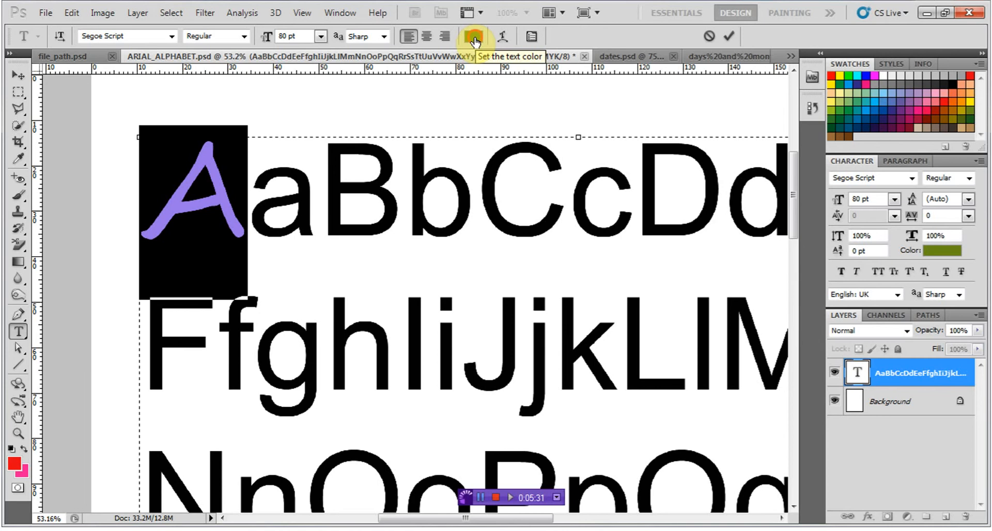
pyautogui.click(474, 39)
pyautogui.moveTo(470, 90); pyautogui.dragTo(356, 94)
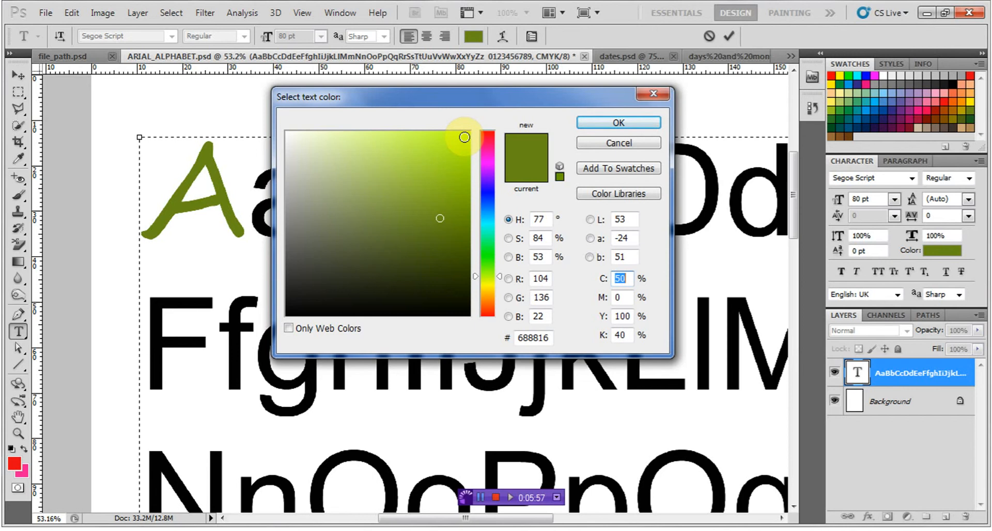
pyautogui.click(464, 137)
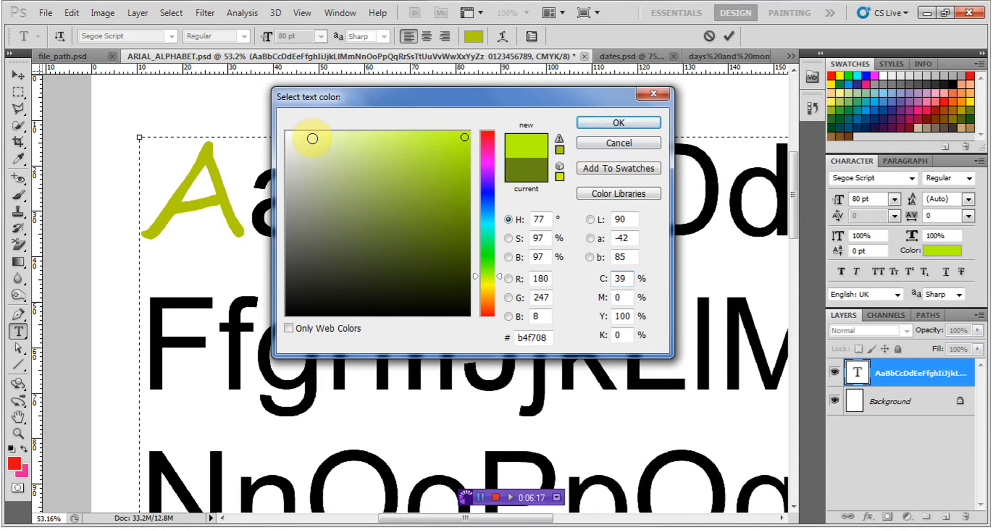
# Step: Try lighter, darker and more muted greens of the same hue on the A, ending with a soft green, about #a3bd61
pyautogui.click(312, 138)
pyautogui.click(466, 139)
pyautogui.click(363, 221)
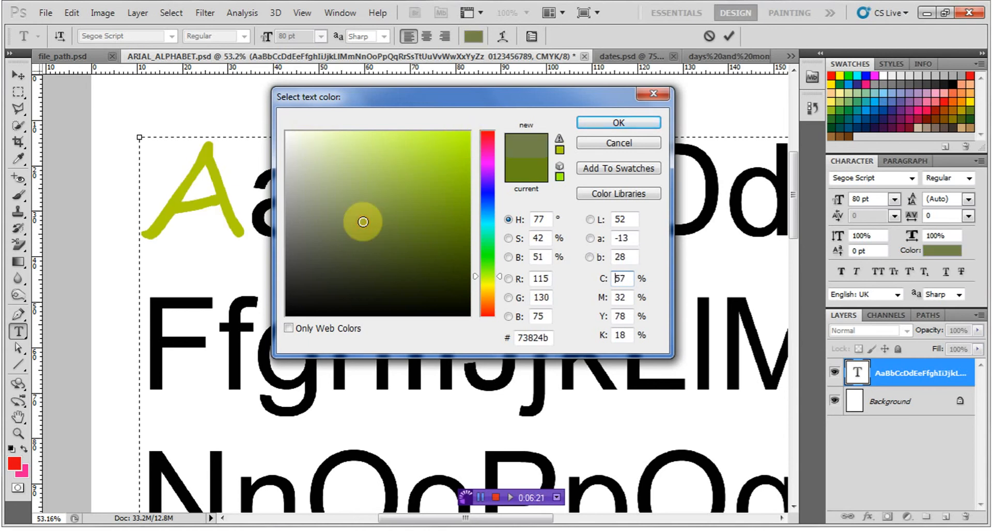
pyautogui.click(332, 266)
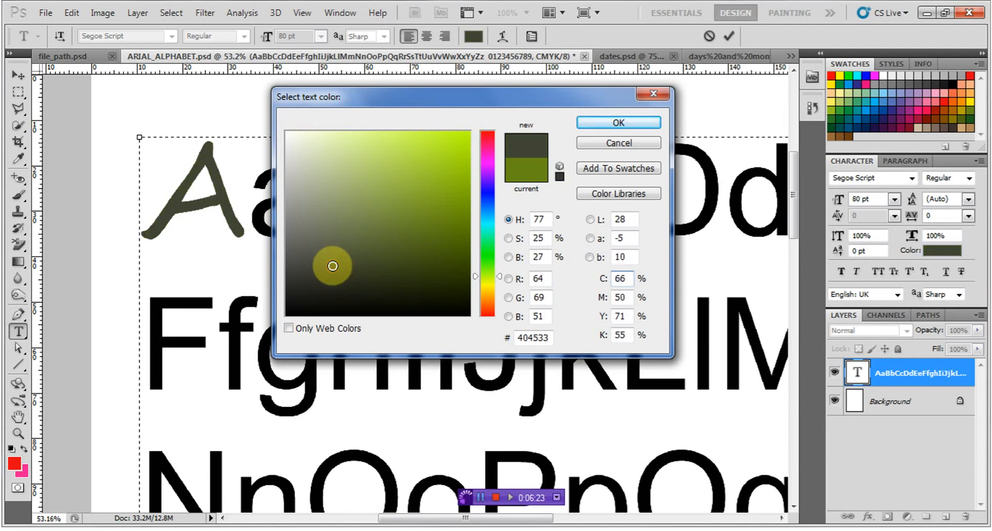
pyautogui.click(460, 280)
pyautogui.click(445, 216)
pyautogui.click(396, 171)
pyautogui.click(399, 233)
pyautogui.click(358, 162)
pyautogui.click(446, 215)
pyautogui.click(444, 165)
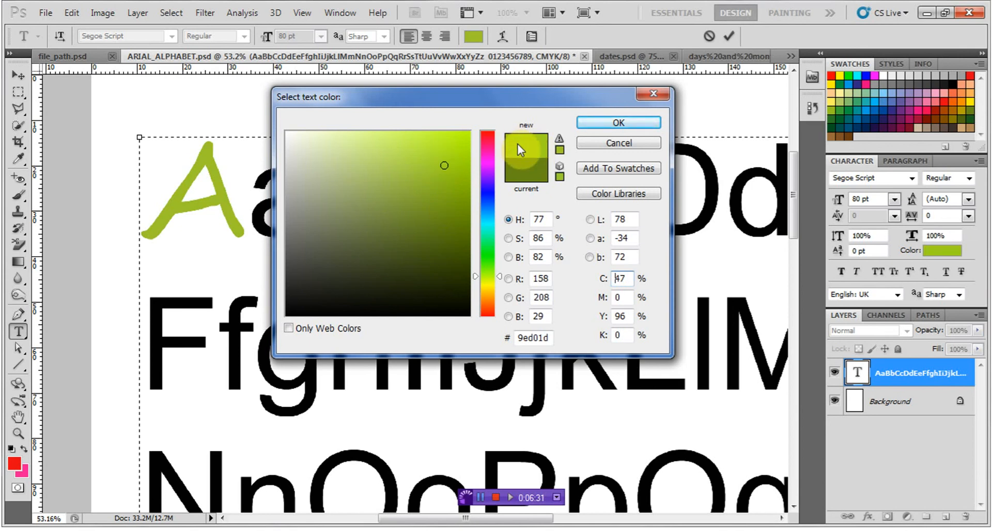
pyautogui.click(387, 160)
pyautogui.click(376, 179)
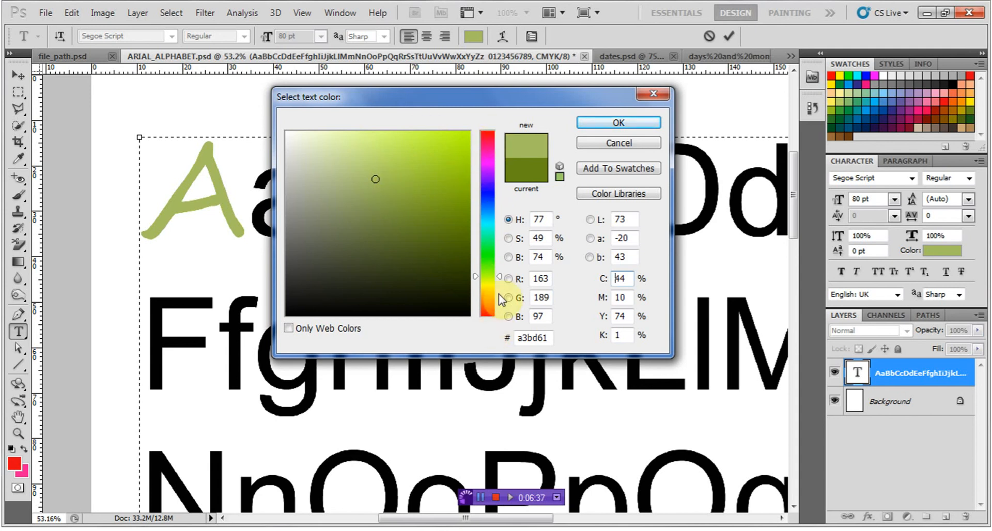
# Step: Change the capital A's text colour to a strong pink, about #e124b2, and accept it
pyautogui.moveTo(500, 281); pyautogui.dragTo(503, 154)
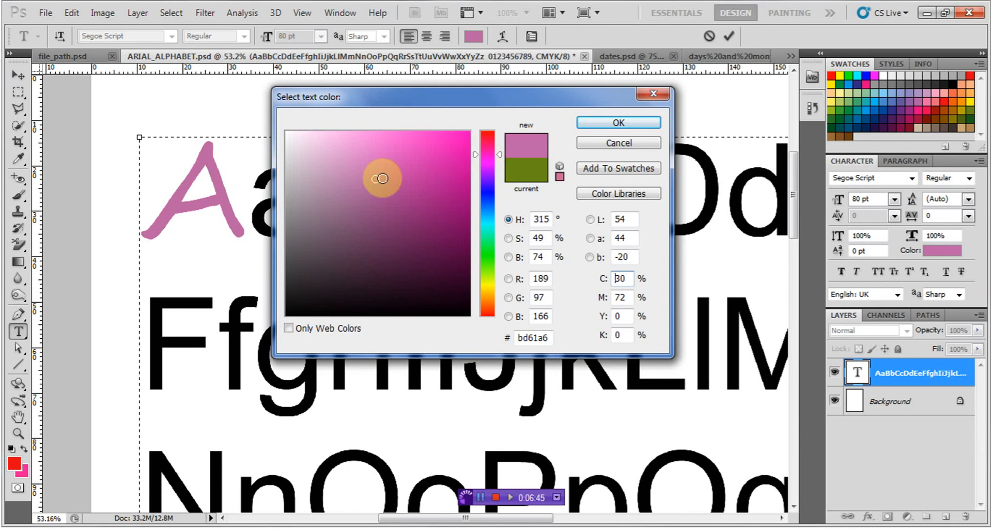
pyautogui.click(440, 153)
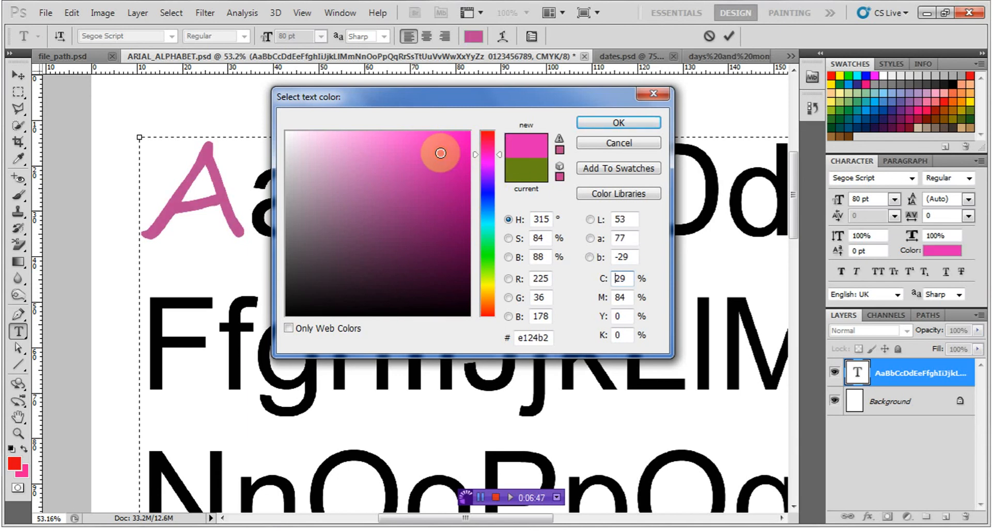
pyautogui.click(605, 124)
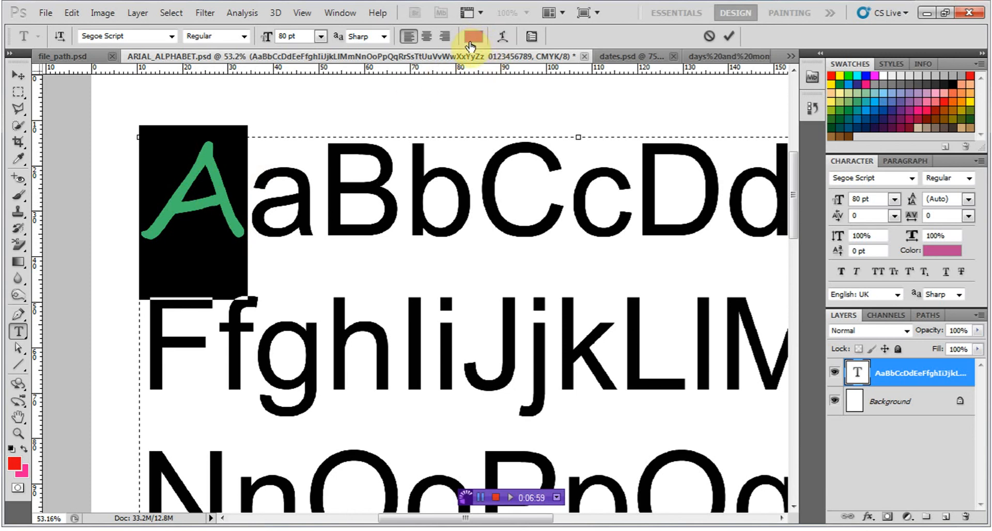
# Step: Set the font of the lowercase a beside the pink A to Bernard MT Condensed
pyautogui.moveTo(250, 208); pyautogui.dragTo(310, 207)
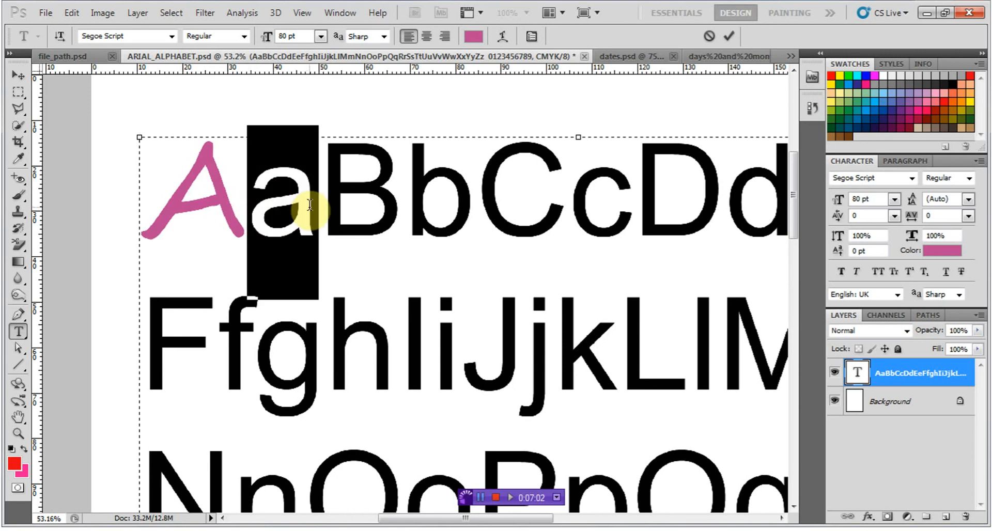
pyautogui.click(173, 38)
pyautogui.click(188, 189)
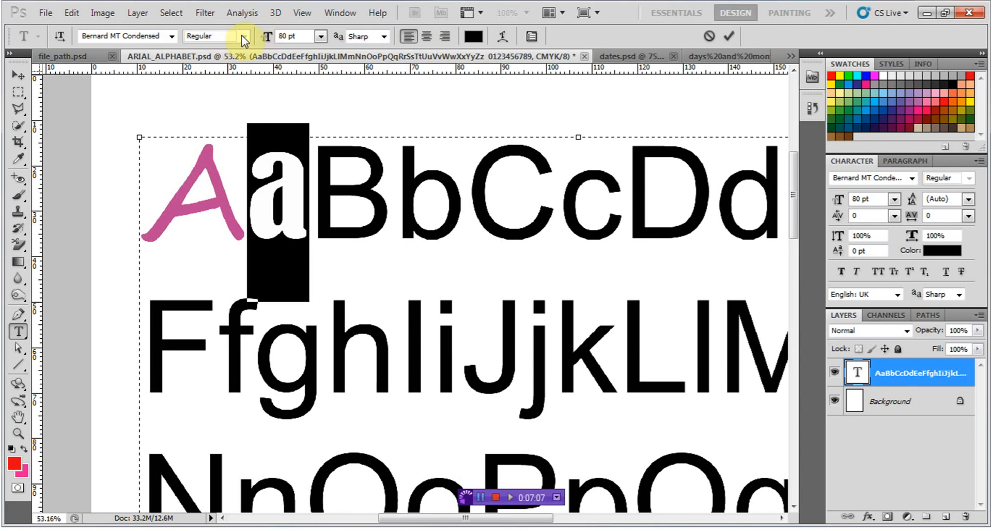
# Step: Colour the lowercase a a bright blue with a hue of 196°
pyautogui.click(473, 37)
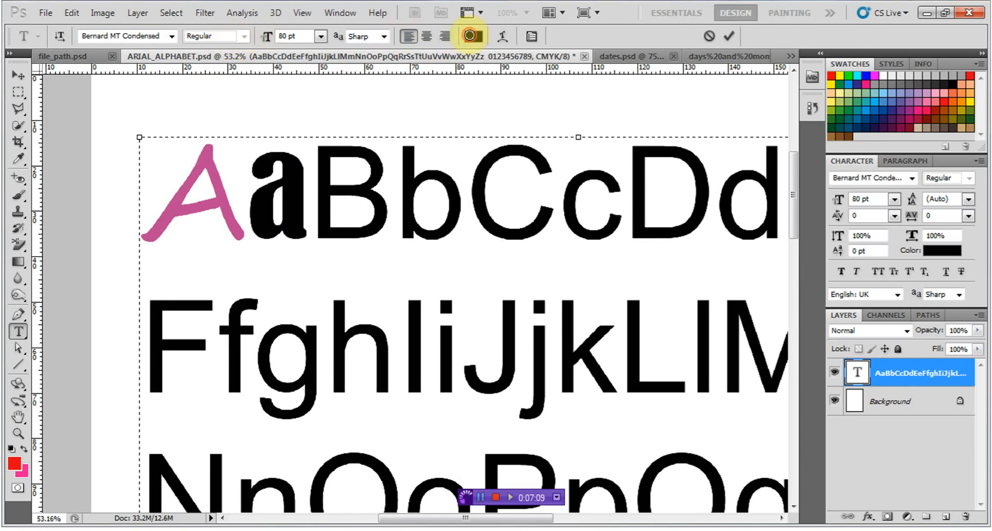
pyautogui.click(489, 216)
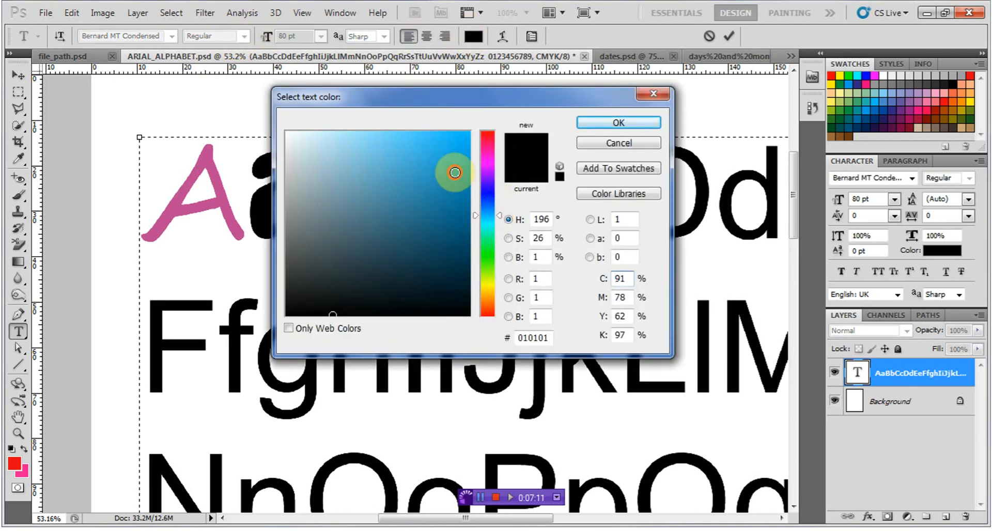
pyautogui.click(454, 170)
pyautogui.click(594, 123)
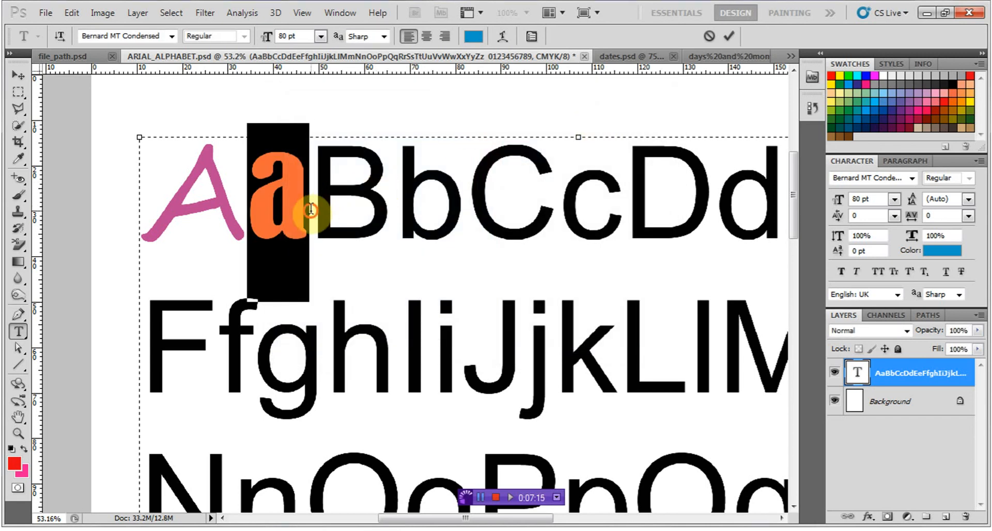
# Step: Select only the capital B and set its font to Mistral
pyautogui.click(310, 212)
pyautogui.moveTo(310, 213); pyautogui.dragTo(368, 210)
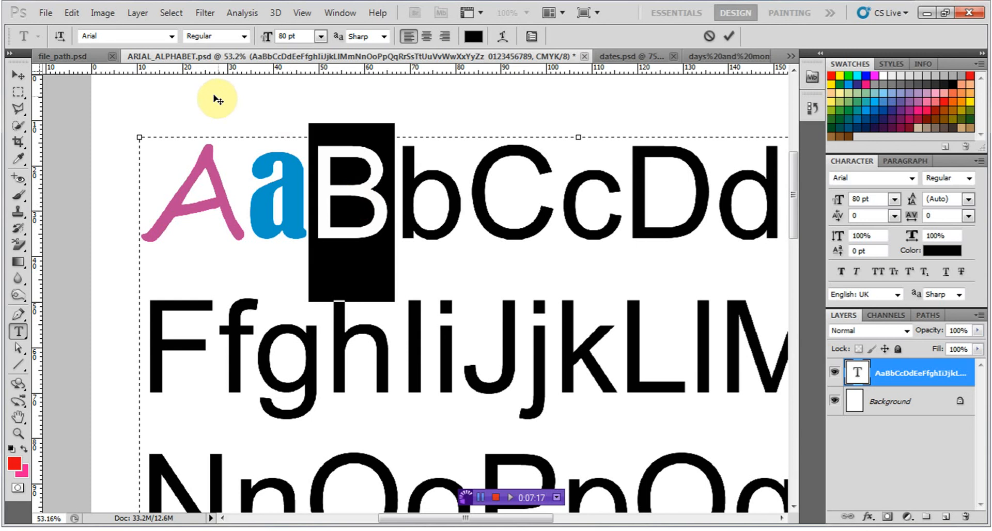
pyautogui.click(172, 37)
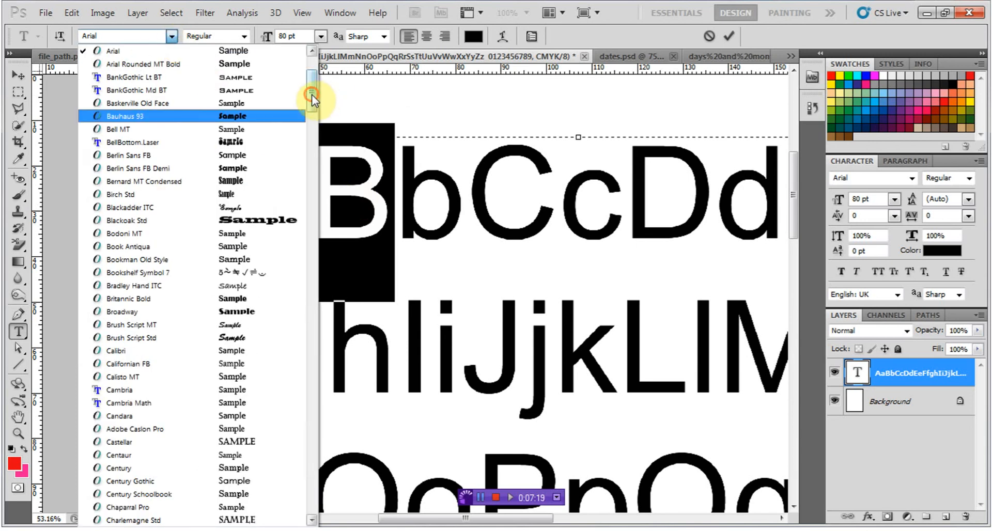
pyautogui.moveTo(312, 94); pyautogui.dragTo(312, 273)
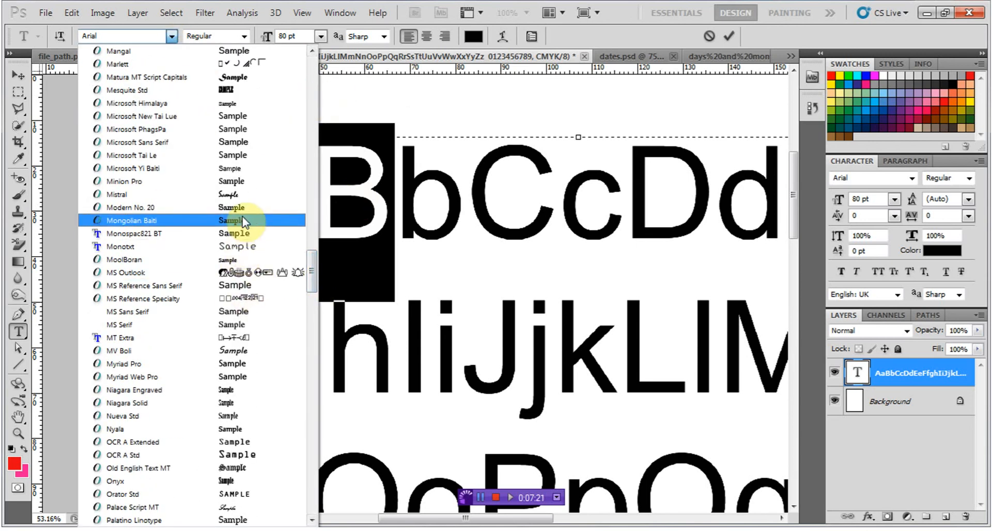
pyautogui.click(243, 195)
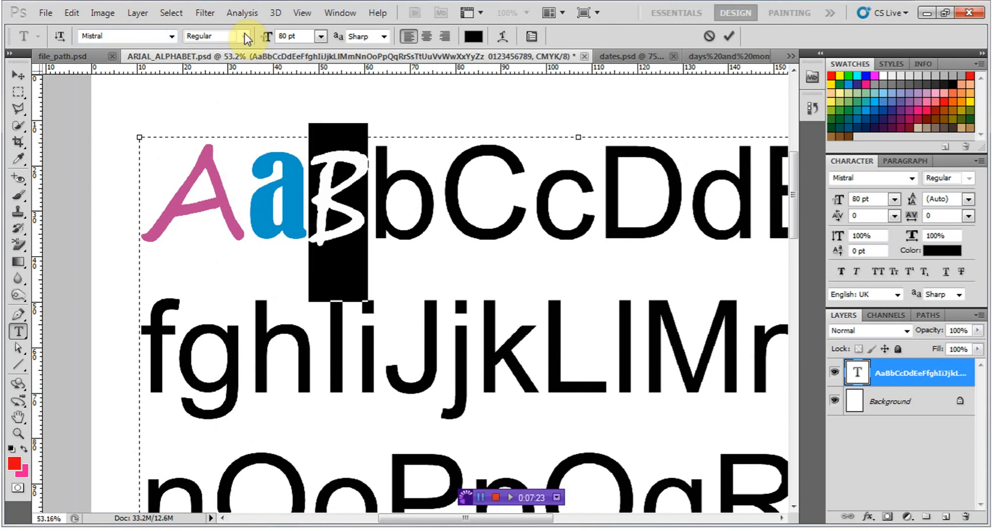
# Step: Colour the capital B a bright yellow with a hue of 62° and commit the text edits
pyautogui.click(473, 36)
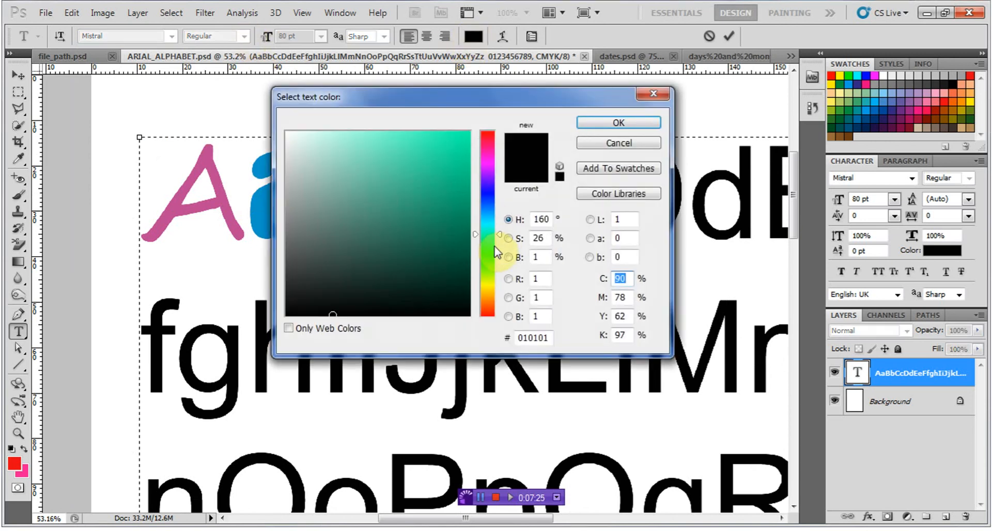
pyautogui.moveTo(500, 240); pyautogui.dragTo(500, 283)
pyautogui.click(454, 145)
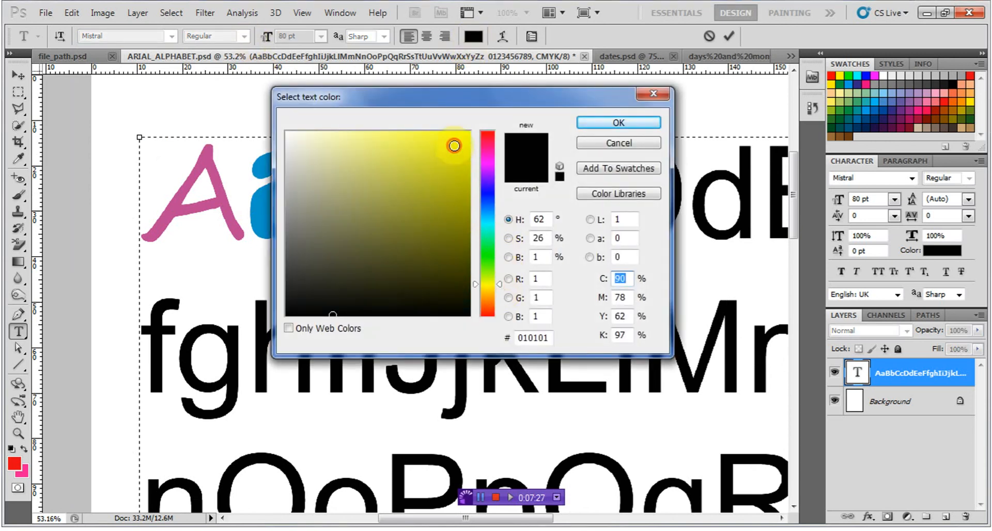
pyautogui.click(594, 126)
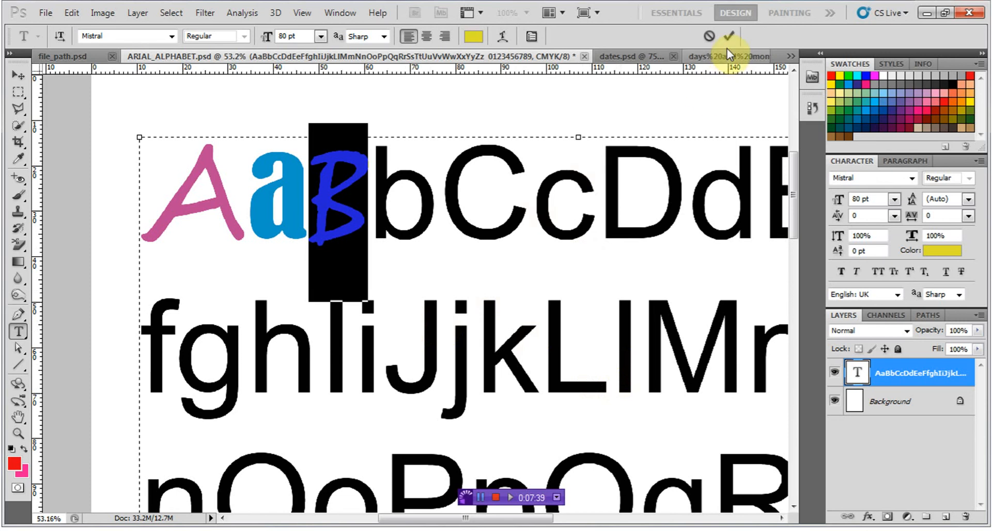
pyautogui.click(730, 36)
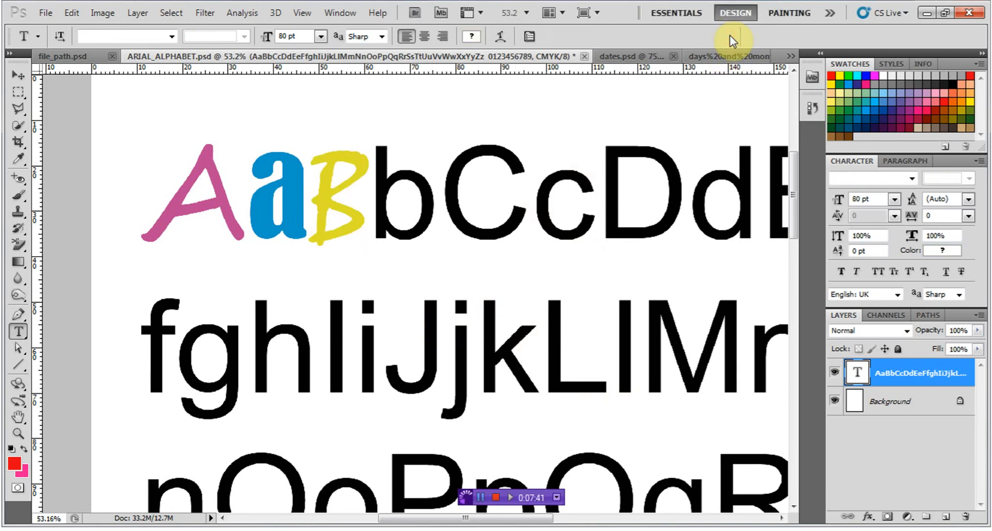